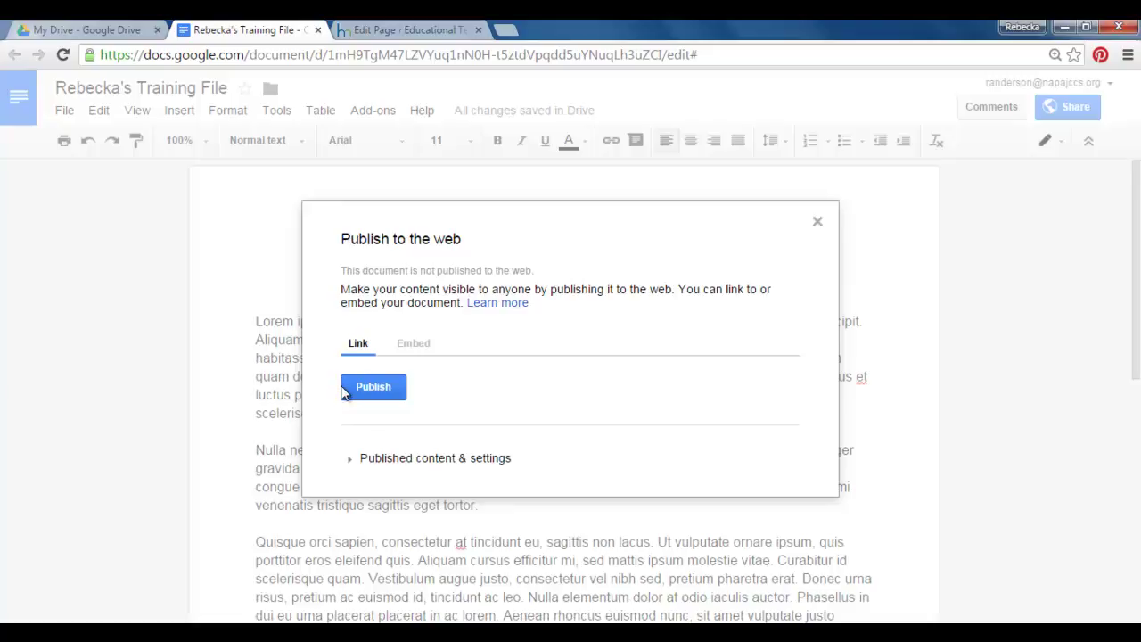
# Show the published content settings and publish the document to the web as a link, closing the dialog when finished
pyautogui.click(349, 465)
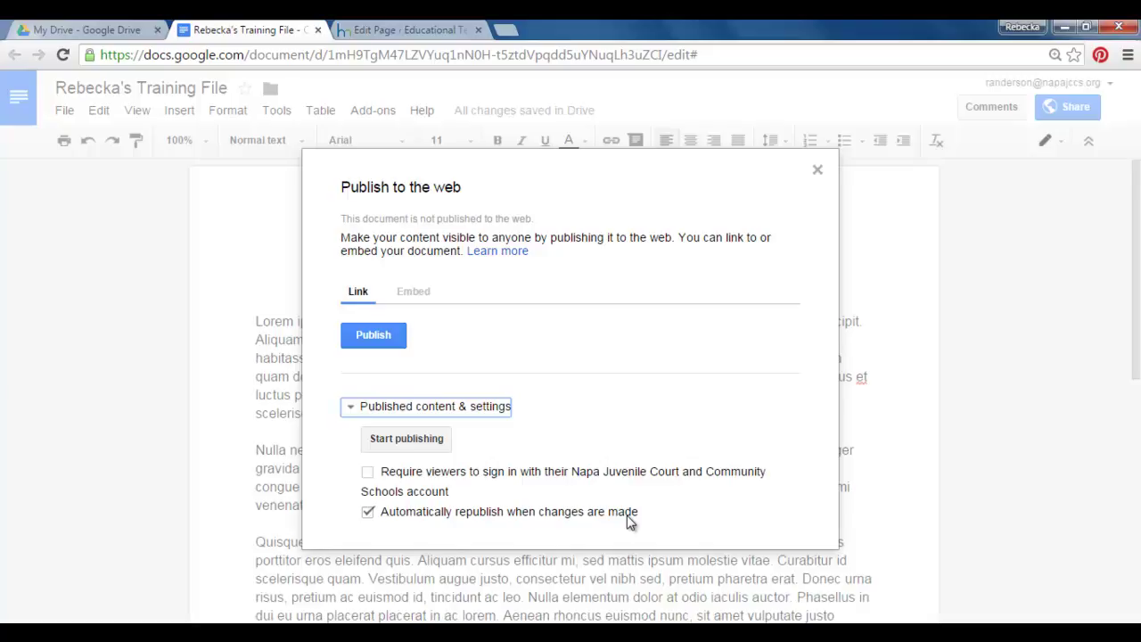
pyautogui.click(360, 344)
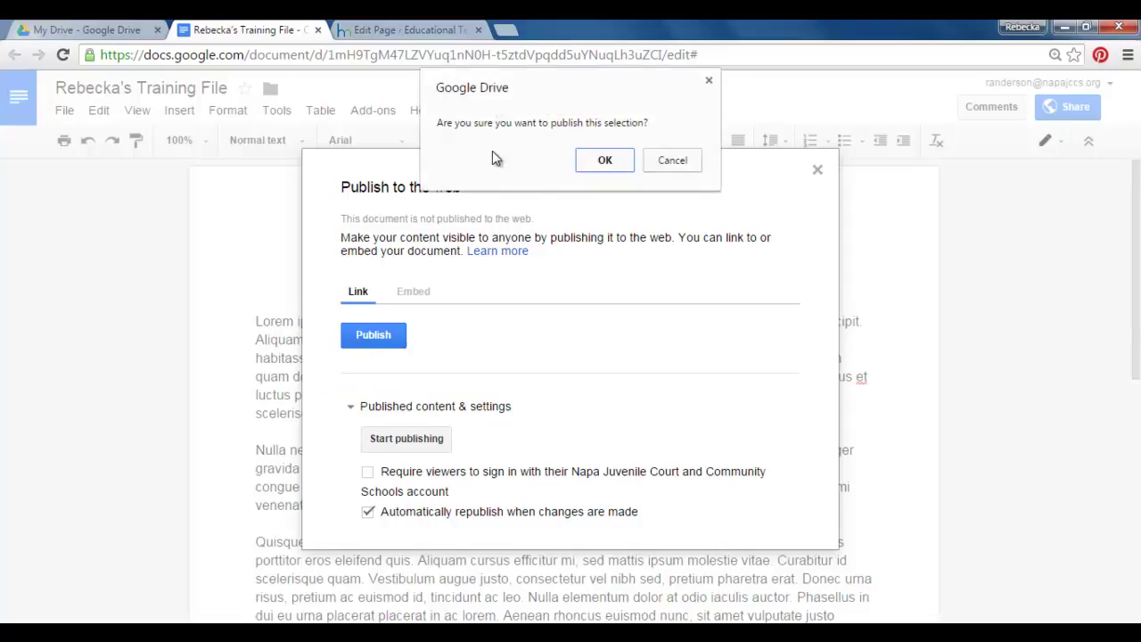
pyautogui.click(604, 161)
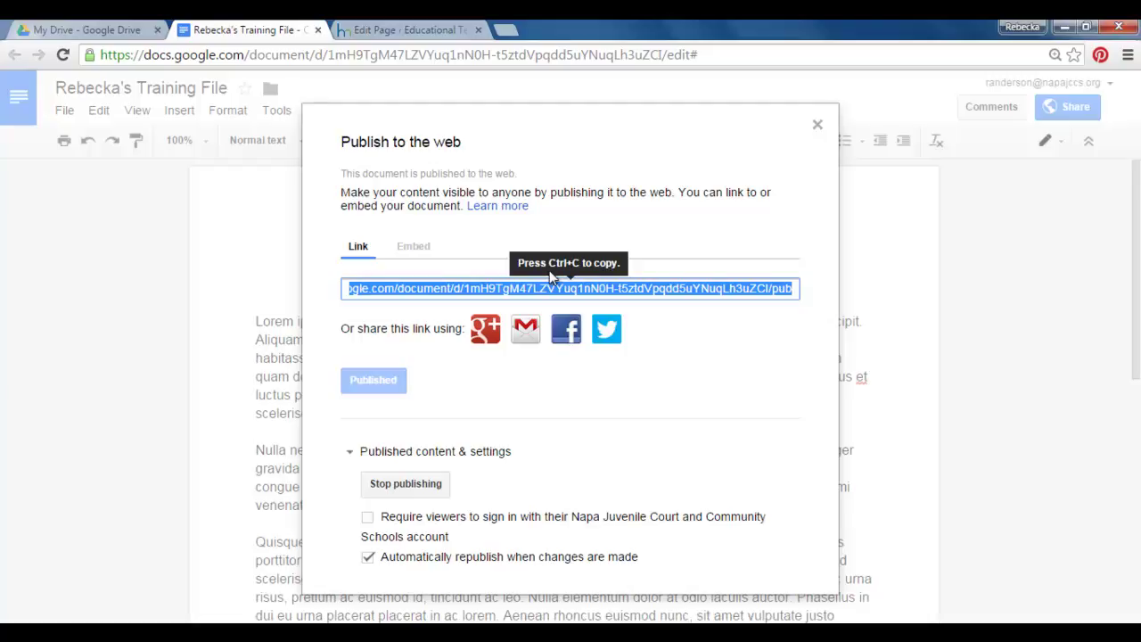
pyautogui.click(817, 125)
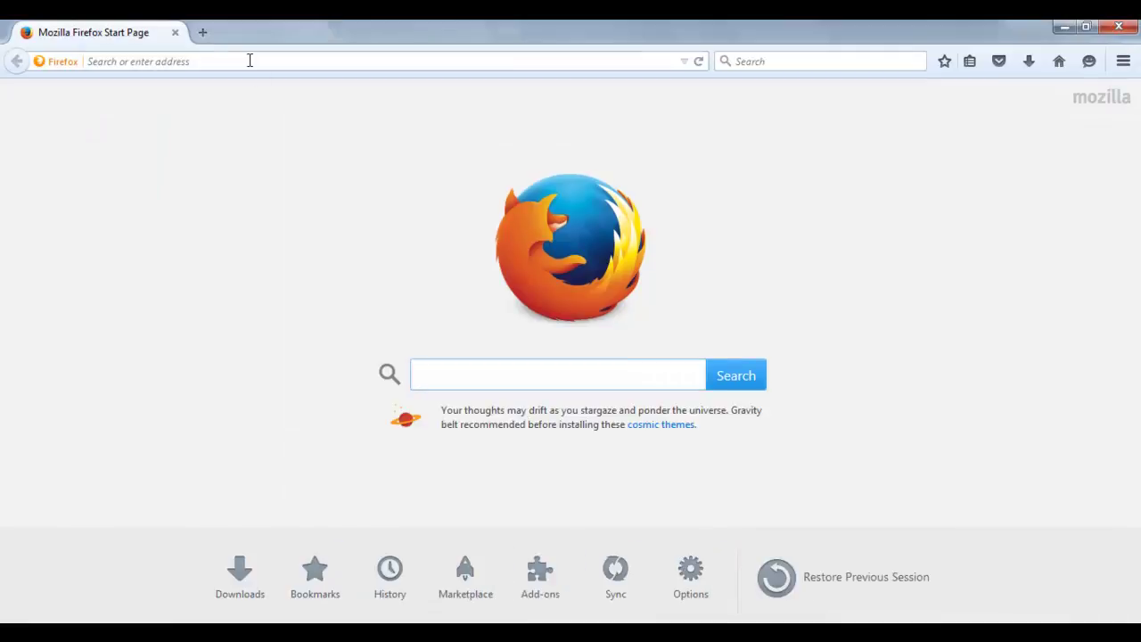
# Switch to Firefox, open the document's published link to view the public page, and close the browser
pyautogui.click(251, 61)
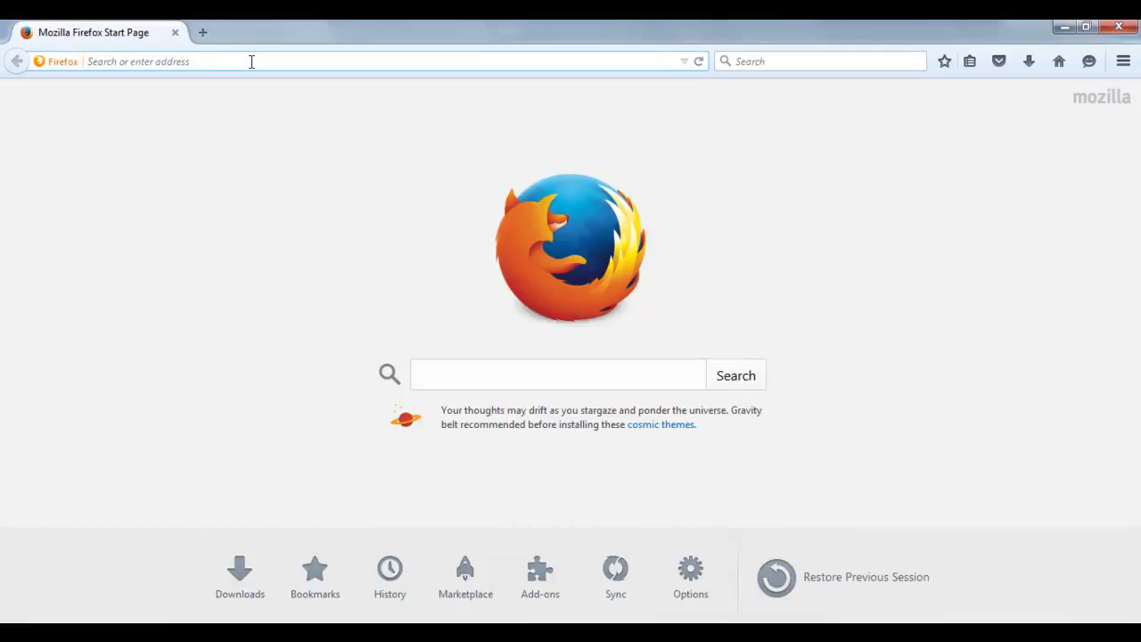
pyautogui.write('https://docs.google.com/document/d/1mH9TgM47LZVYuq1nN0H-t5ztdVpqdd5uYNuqLh3uZCI/pub')
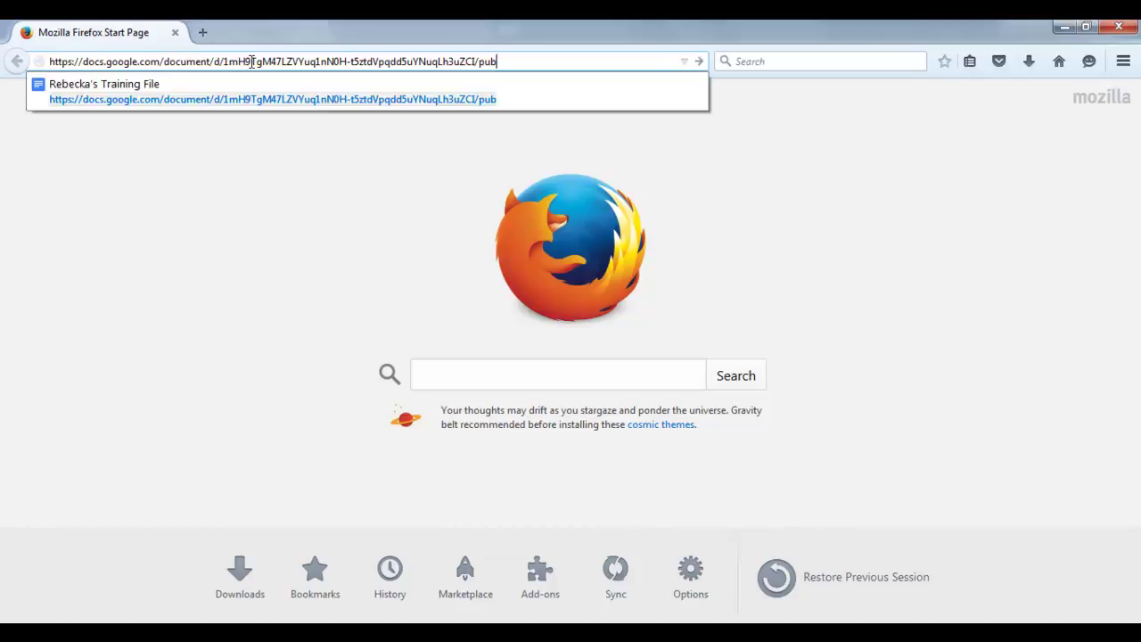
pyautogui.click(548, 62)
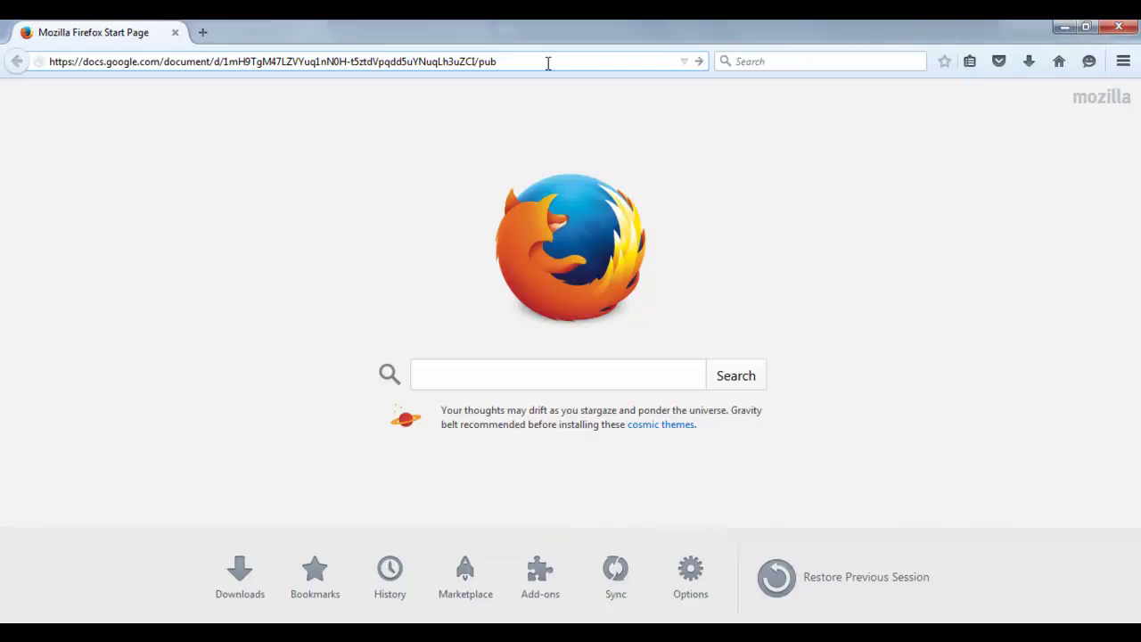
pyautogui.press('Return')
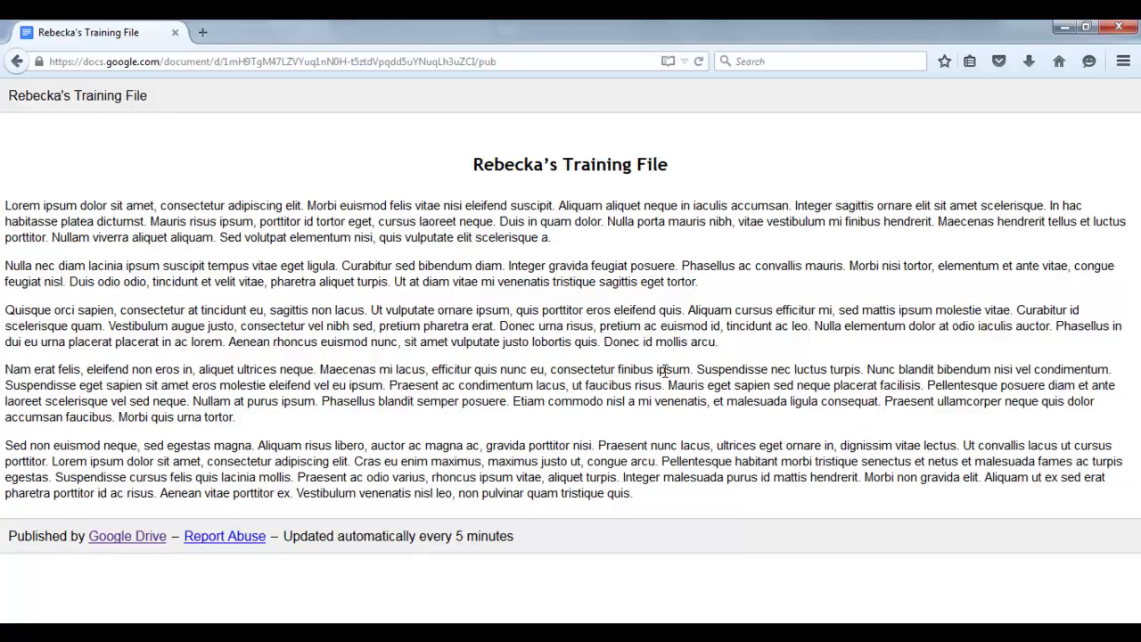
pyautogui.click(1120, 32)
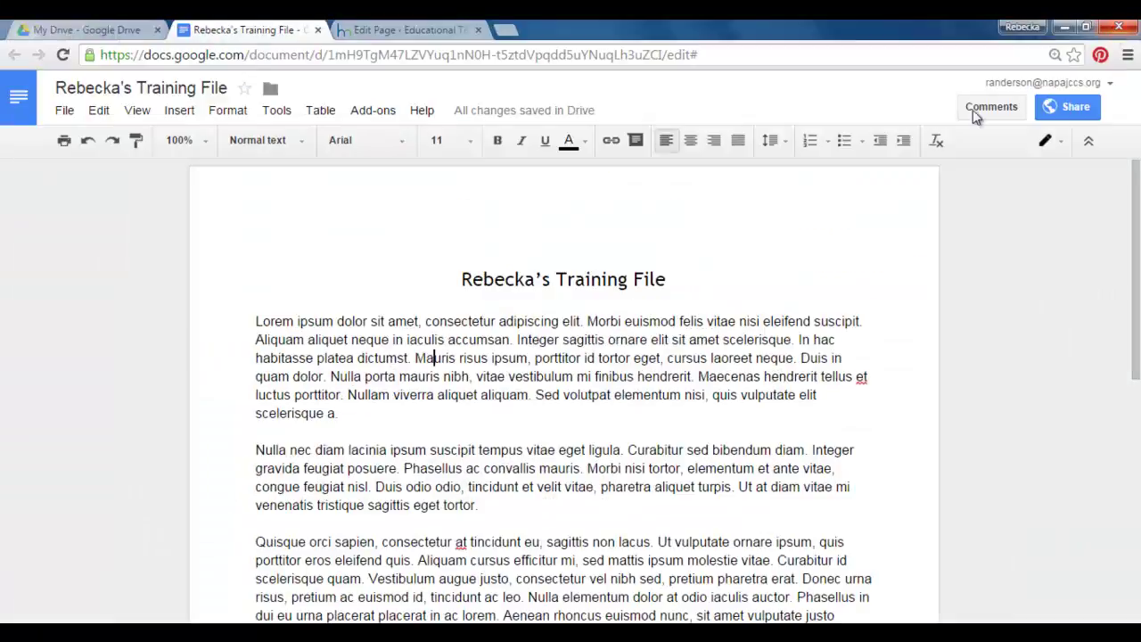
# Reopen the document's web publishing settings and select the whole iframe embed code
pyautogui.click(65, 111)
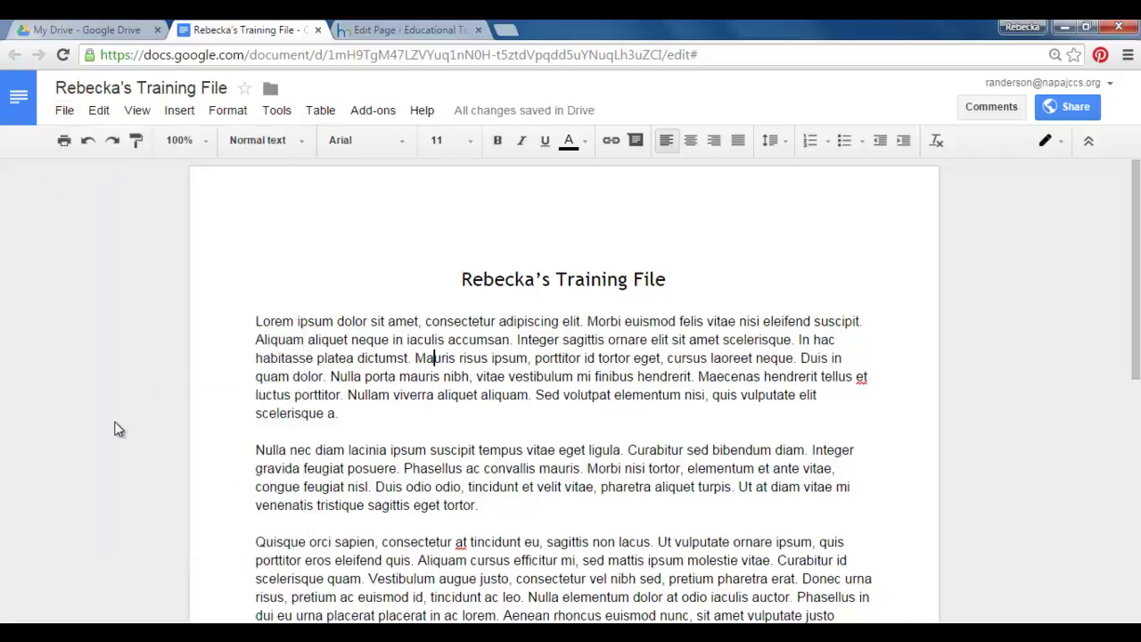
pyautogui.click(119, 420)
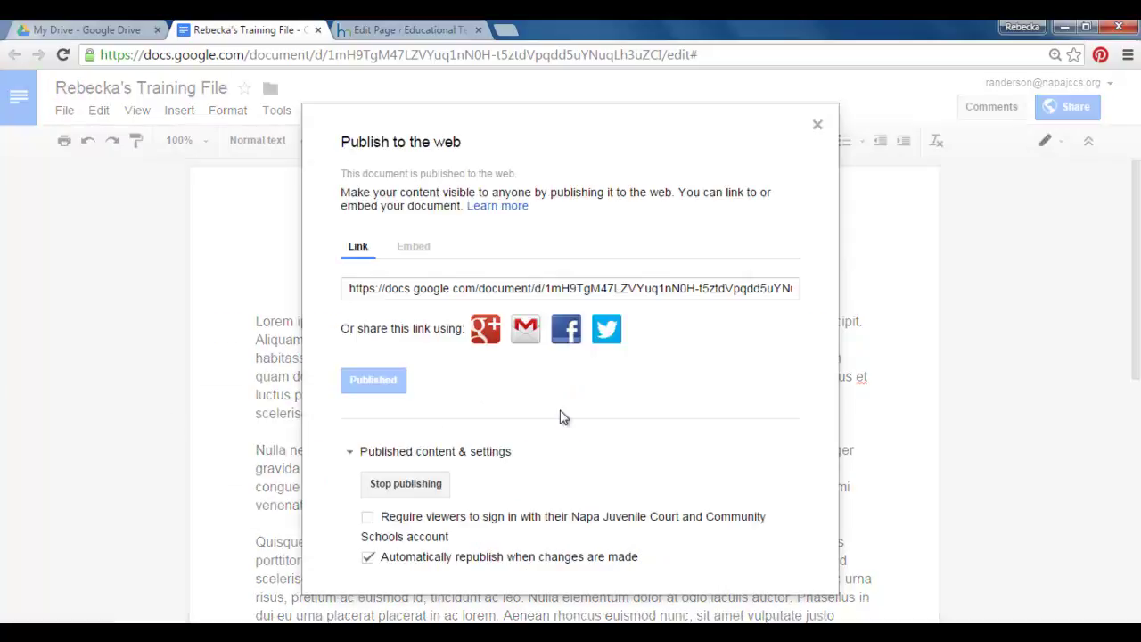
pyautogui.click(418, 253)
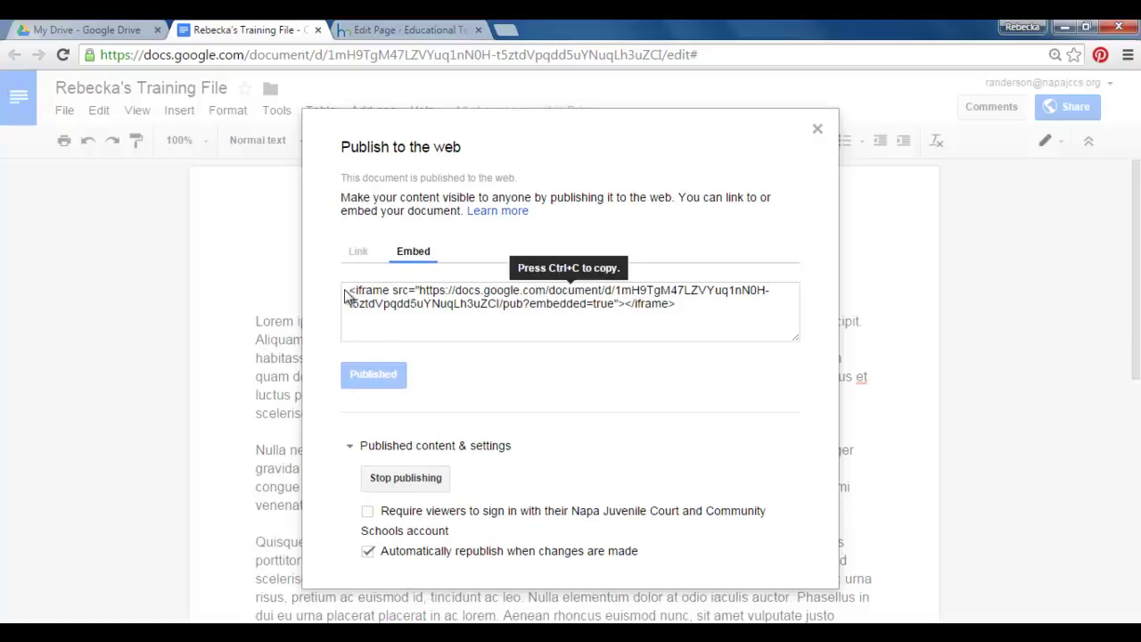
pyautogui.click(677, 305)
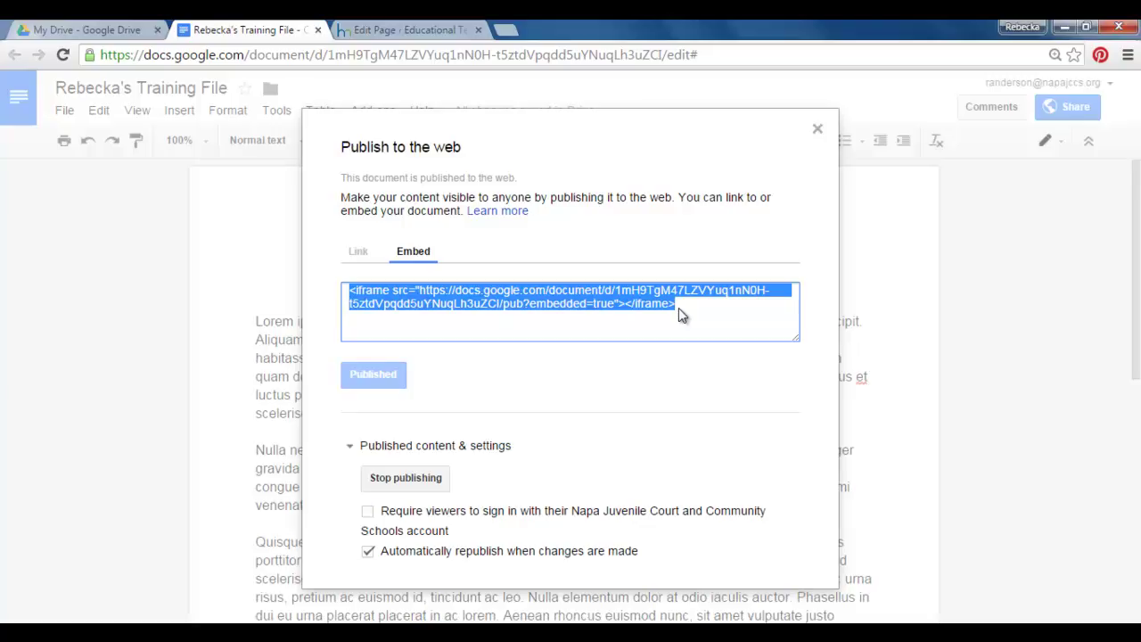
# Switch to the WordPress page editor and examine the width and height attributes in the embedded iframe code
pyautogui.click(412, 32)
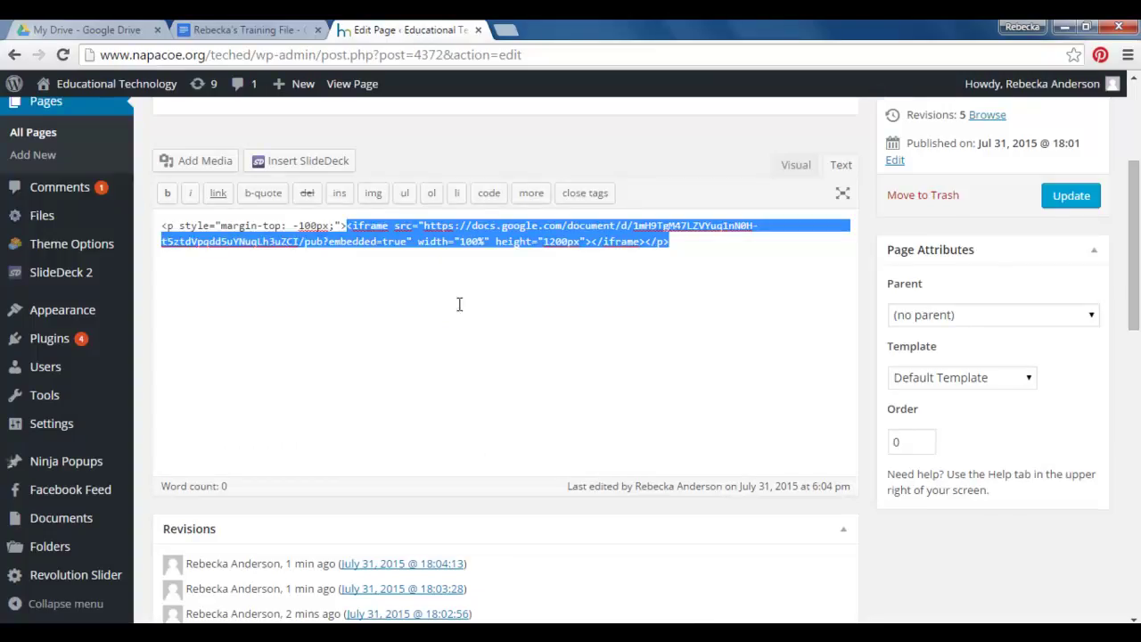
pyautogui.click(345, 228)
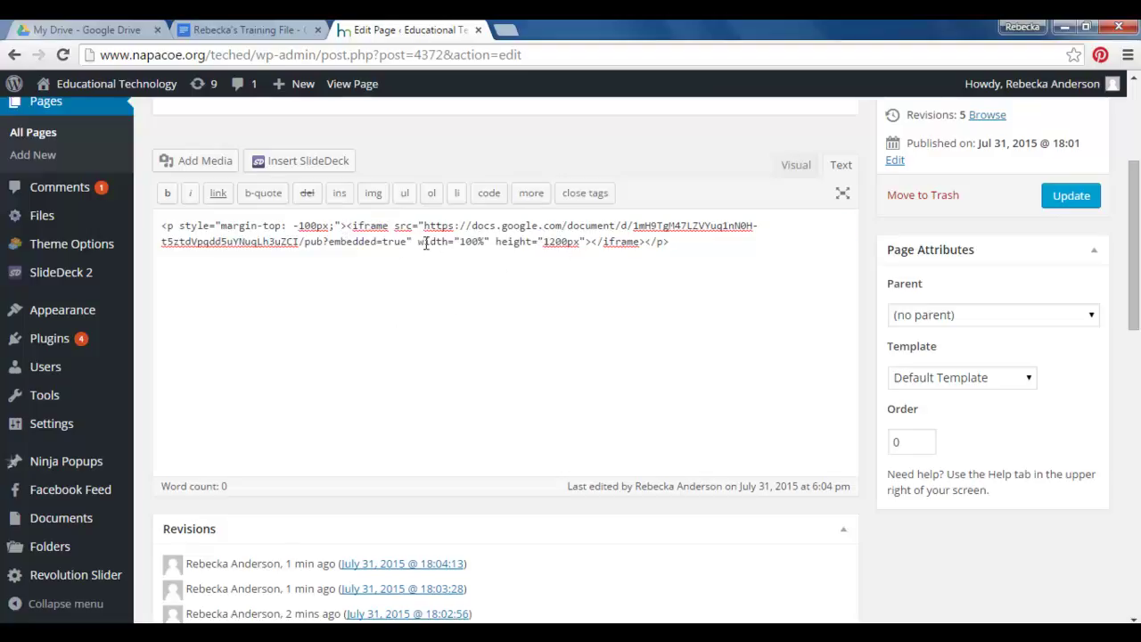
pyautogui.moveTo(416, 242); pyautogui.dragTo(579, 245)
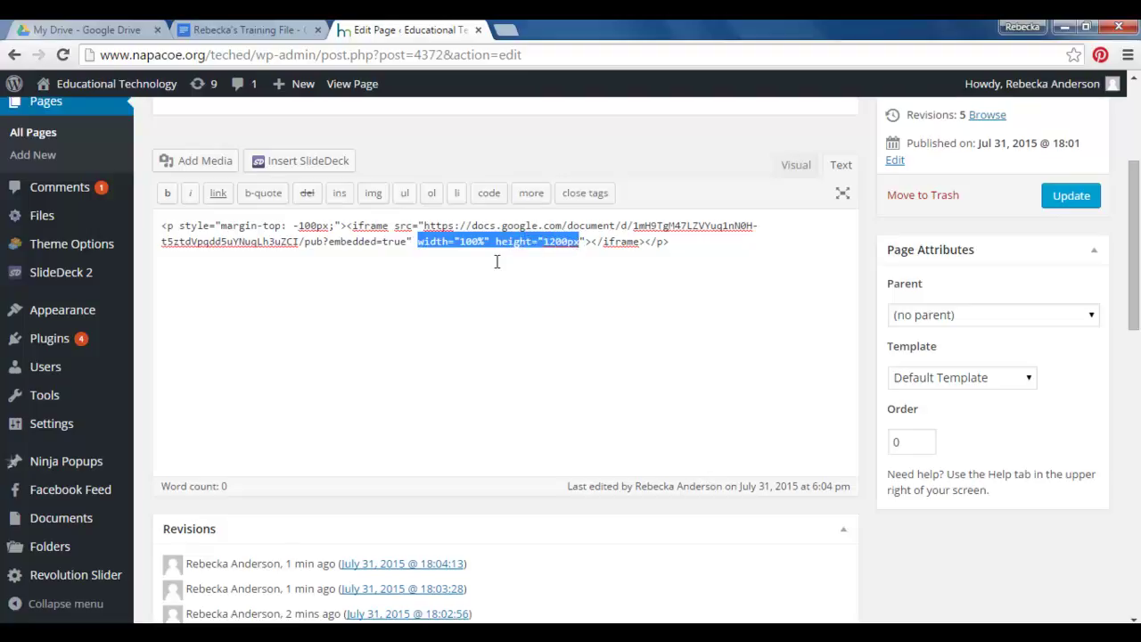
pyautogui.click(549, 271)
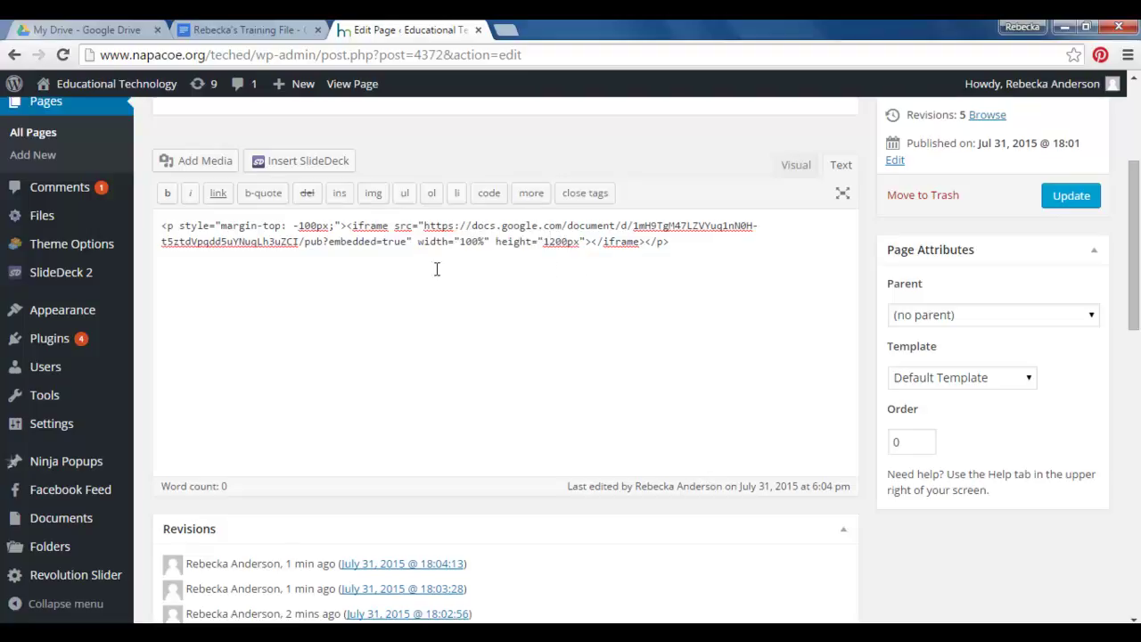
# View the live WordPress page and look over the embedded document from the site header to the footer
pyautogui.click(352, 86)
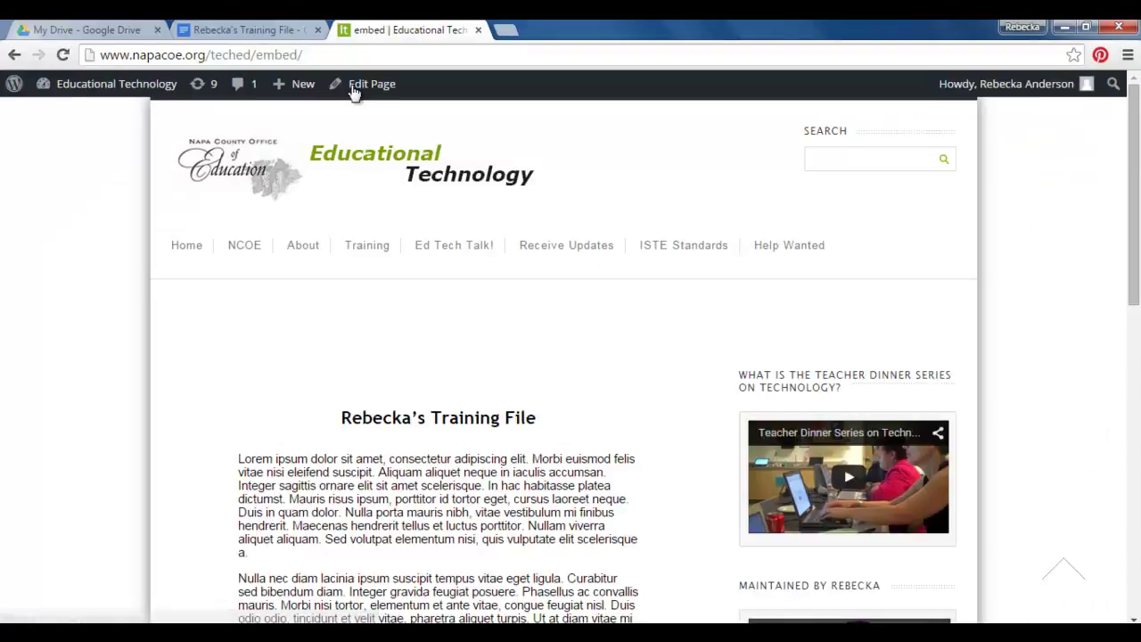
pyautogui.scroll(-2, 570, 450)
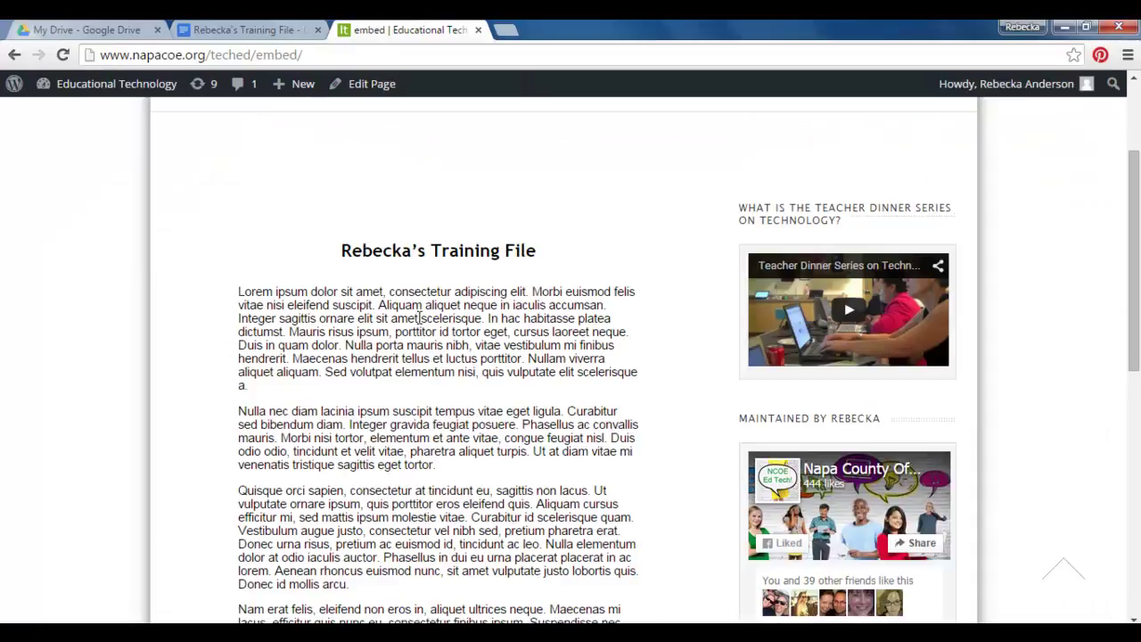
pyautogui.scroll(2, 419, 328)
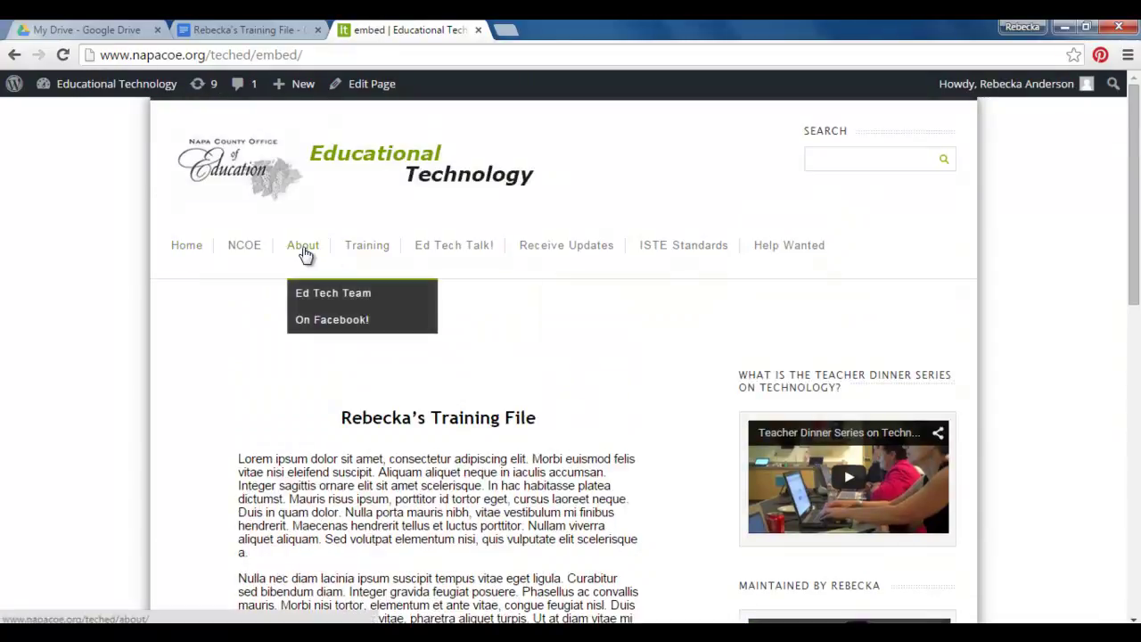
pyautogui.moveTo(351, 257)
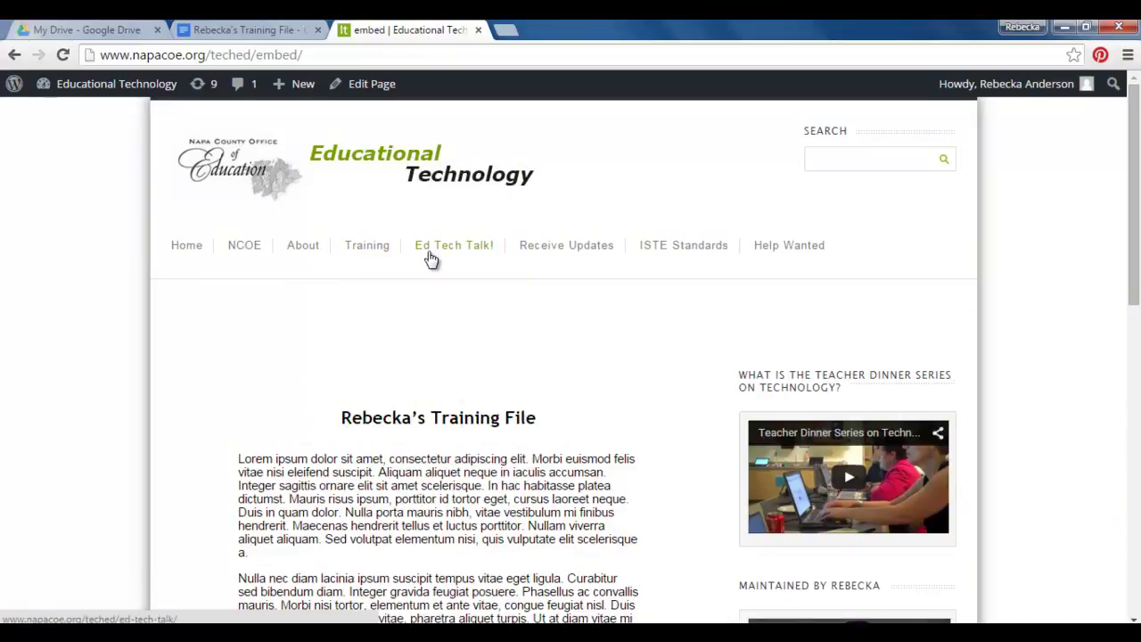
pyautogui.scroll(-6, 230, 488)
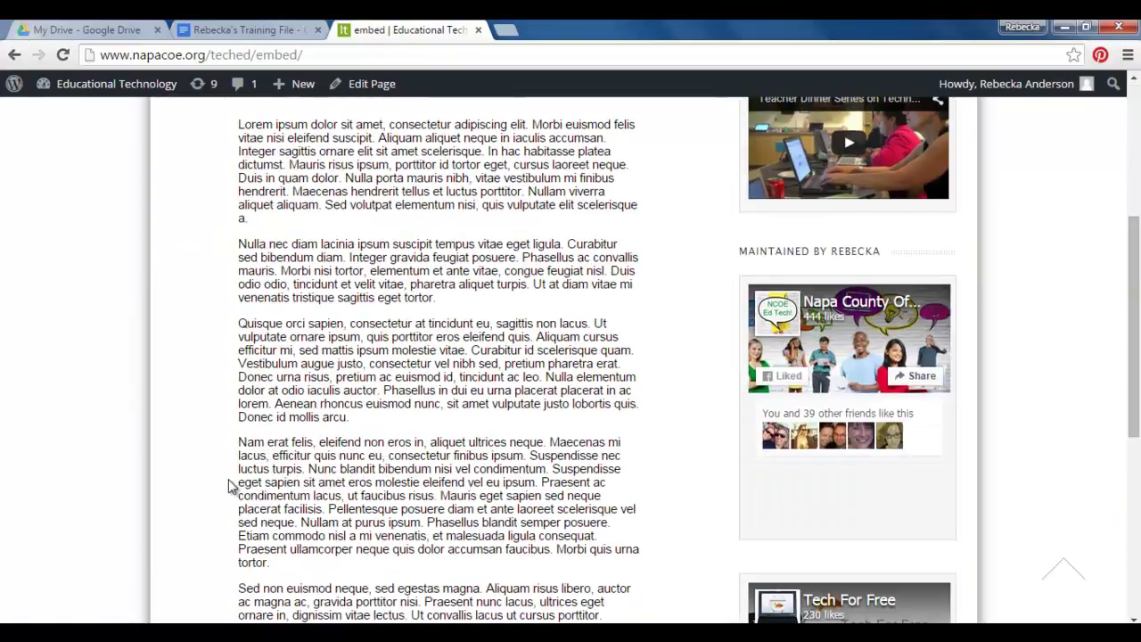
pyautogui.scroll(-3, 357, 366)
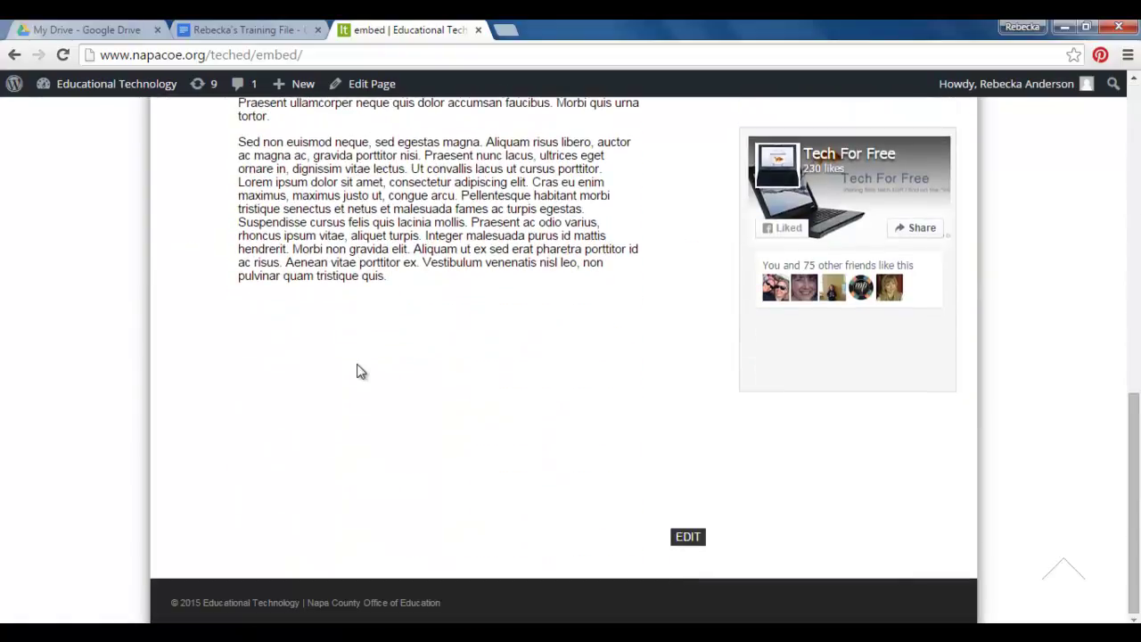
pyautogui.scroll(10, 356, 371)
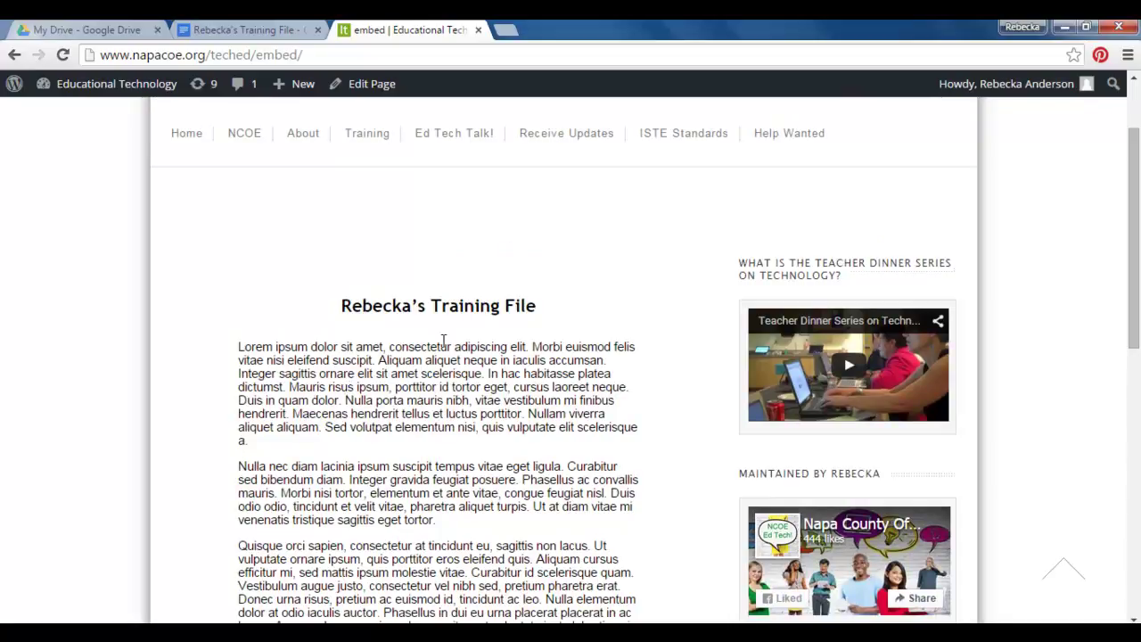
# Close the Google Docs publishing dialog and compare the source document with its embedded copy on the WordPress page
pyautogui.click(230, 31)
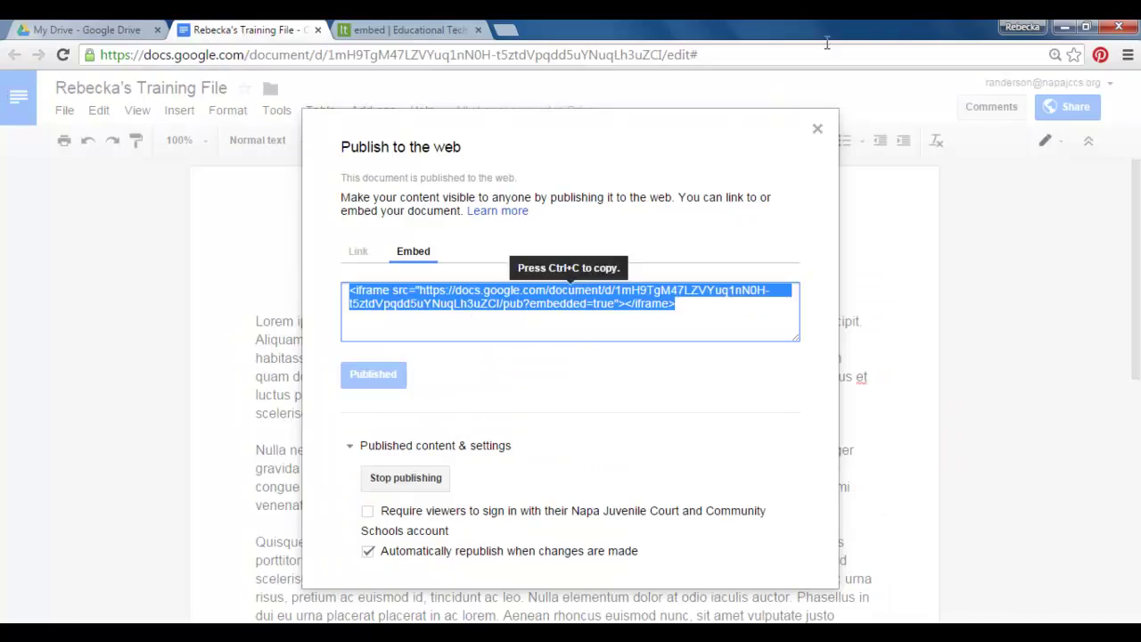
pyautogui.click(818, 129)
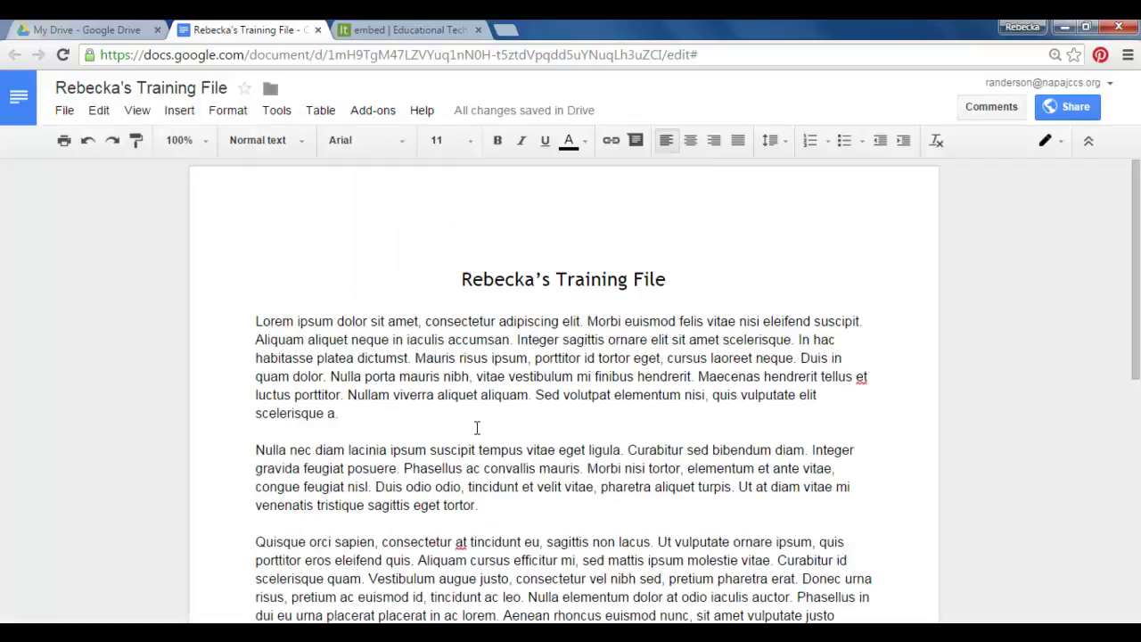
pyautogui.click(400, 29)
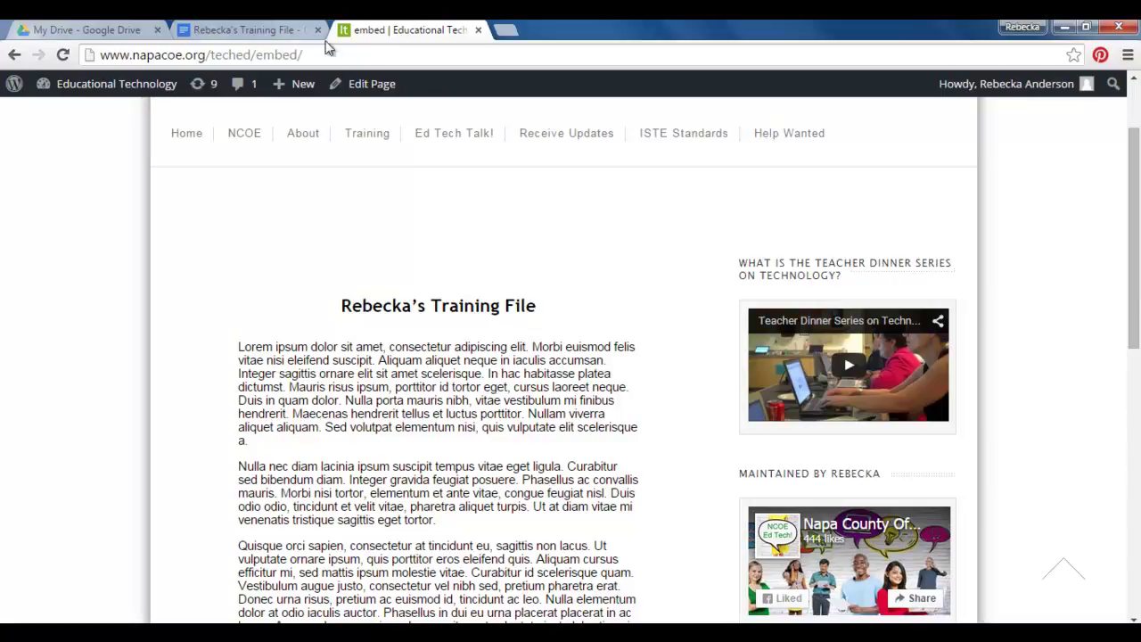
pyautogui.click(266, 31)
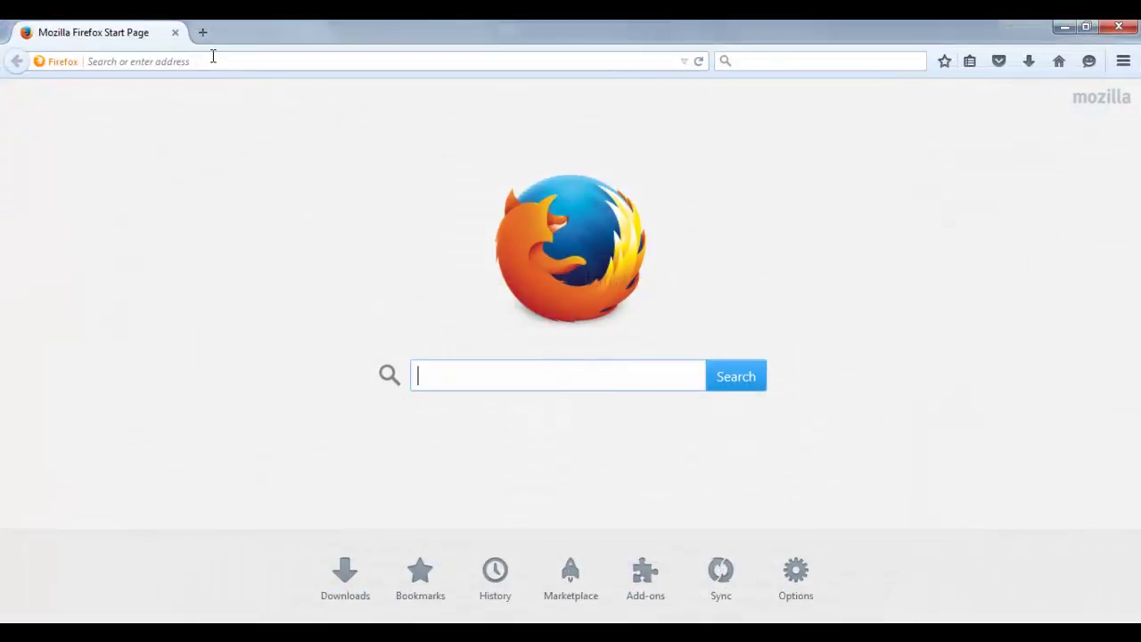
# Open the document's published link in Firefox and highlight the automatic update note in the page footer
pyautogui.click(213, 57)
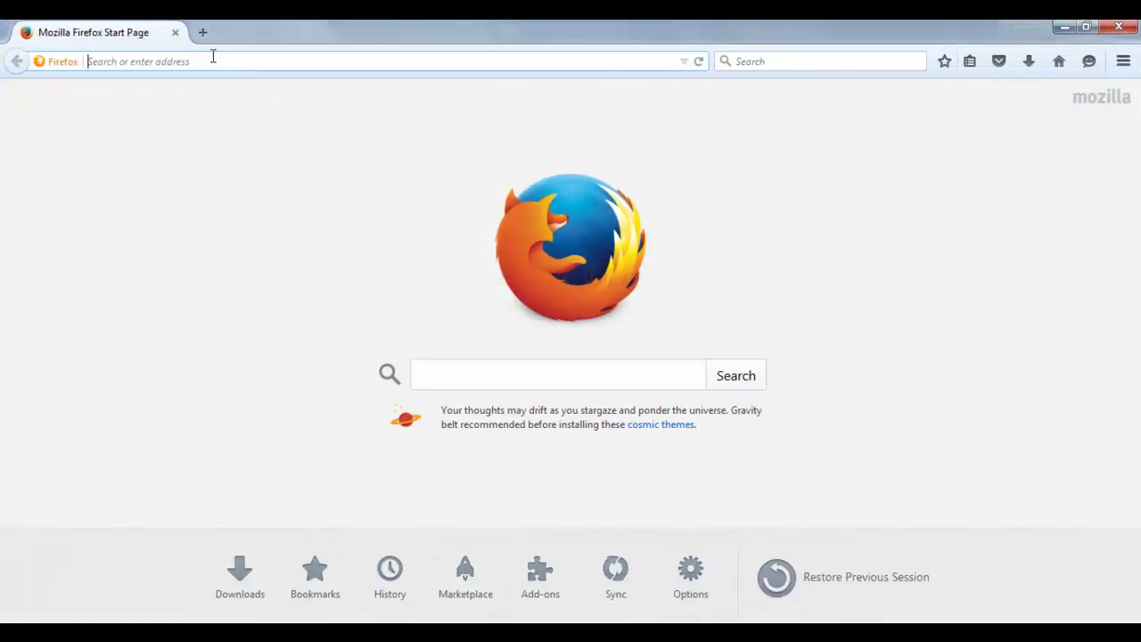
pyautogui.write('https://docs.google.com/document/d/1mH9TgM47LZVYuq1nN0H-t5ztdVpqdd5uYNuqLh3uZCI/pub')
pyautogui.press('Return')
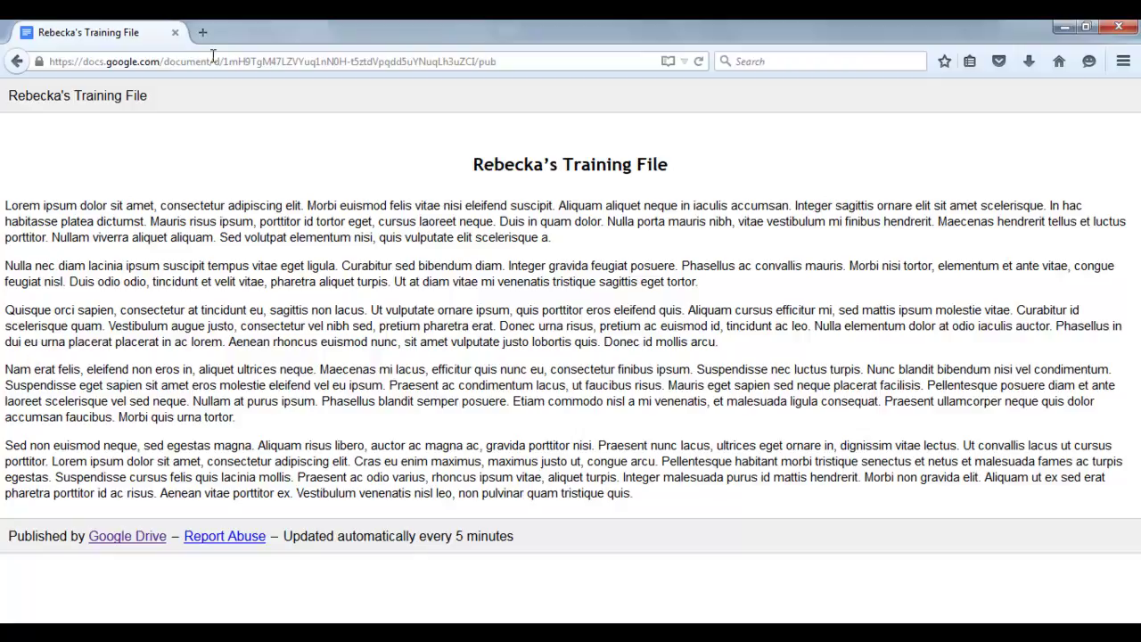
pyautogui.moveTo(518, 539); pyautogui.dragTo(300, 554)
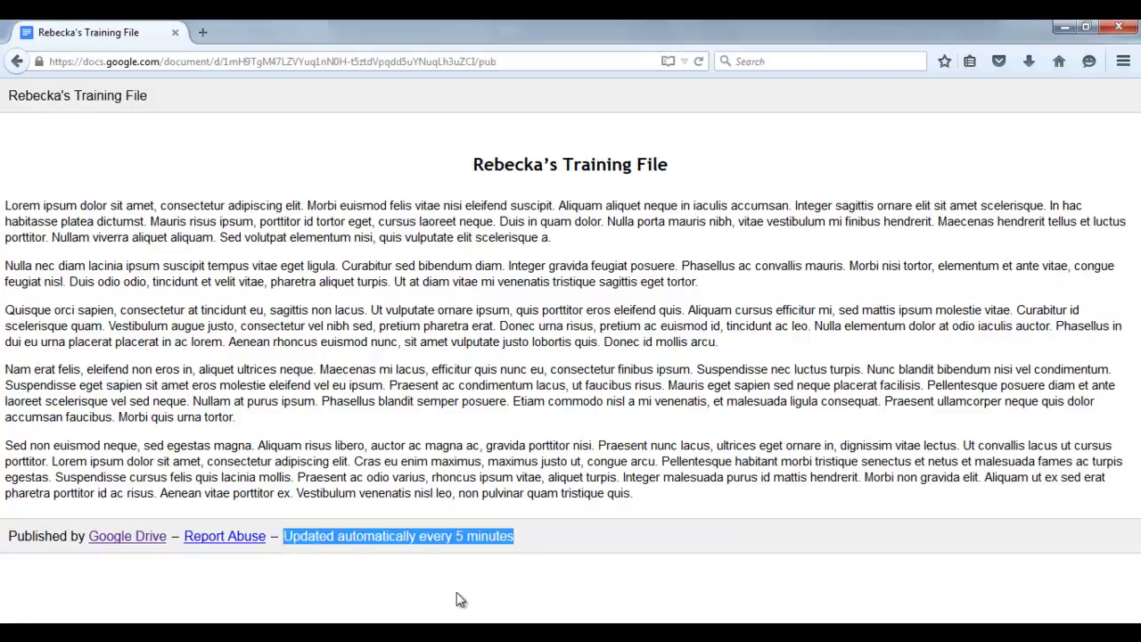
pyautogui.click(641, 439)
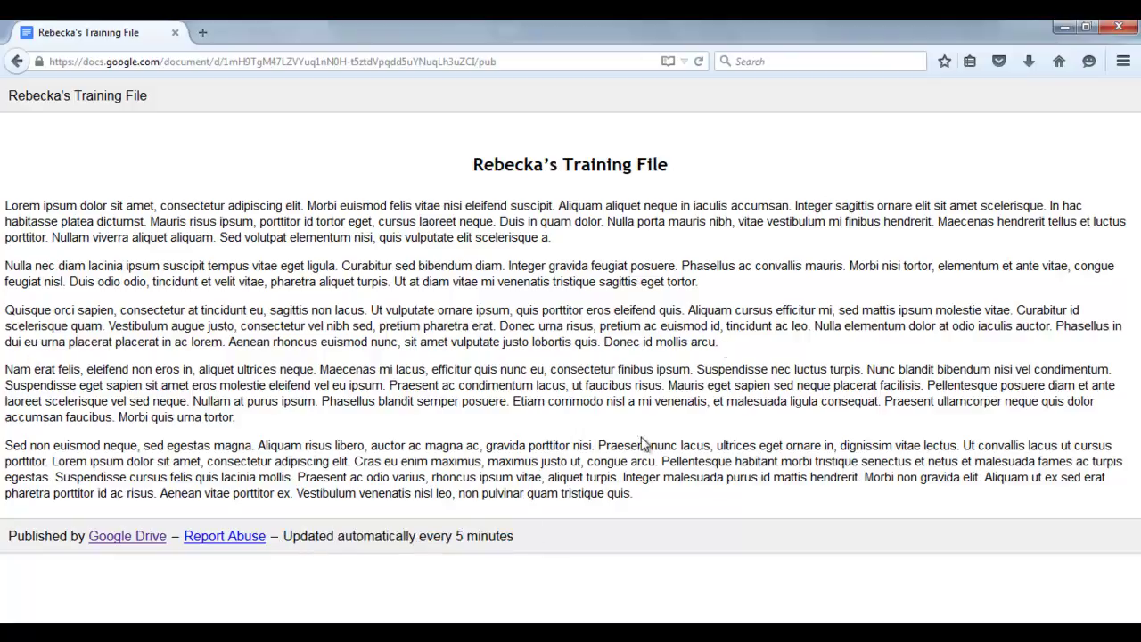
# Return to the source document in Google Docs and delete its title and first two paragraphs
pyautogui.click(1061, 28)
pyautogui.moveTo(440, 277); pyautogui.dragTo(672, 511)
pyautogui.press('Delete')
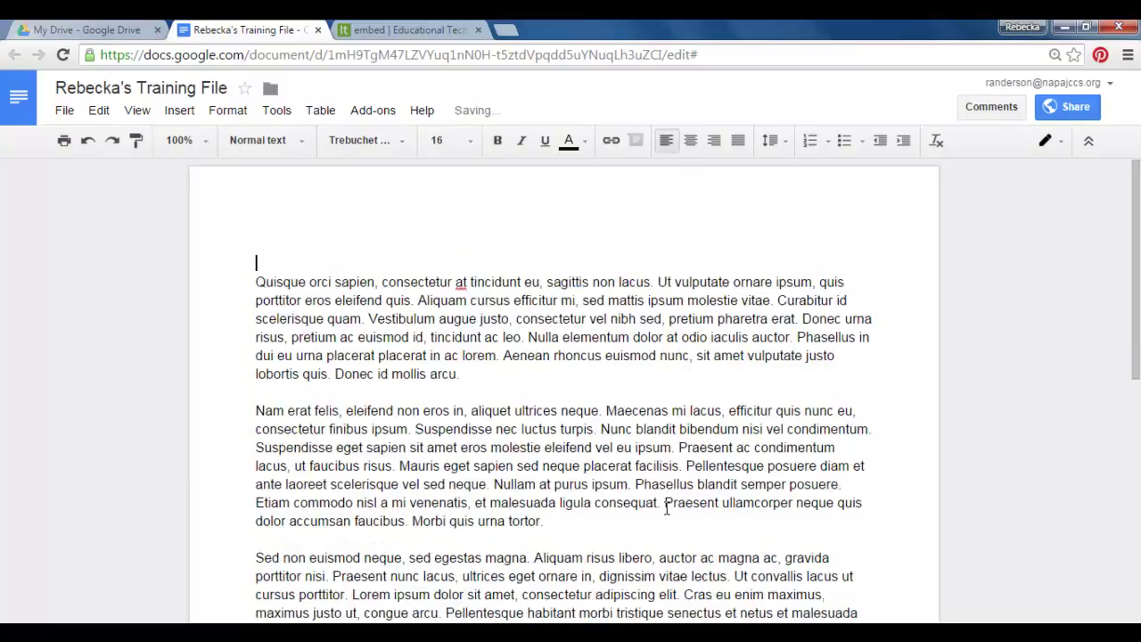
pyautogui.click(526, 503)
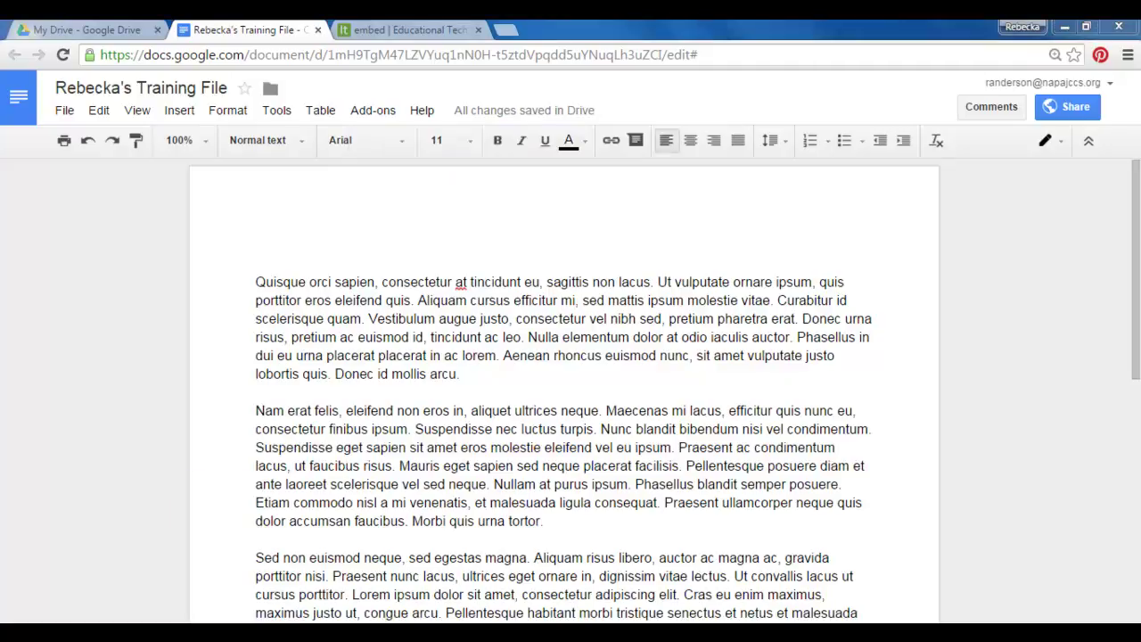
# Switch back to Firefox and reload the published page to check whether the deletion appears
pyautogui.click(282, 633)
pyautogui.click(170, 64)
pyautogui.press('Return')
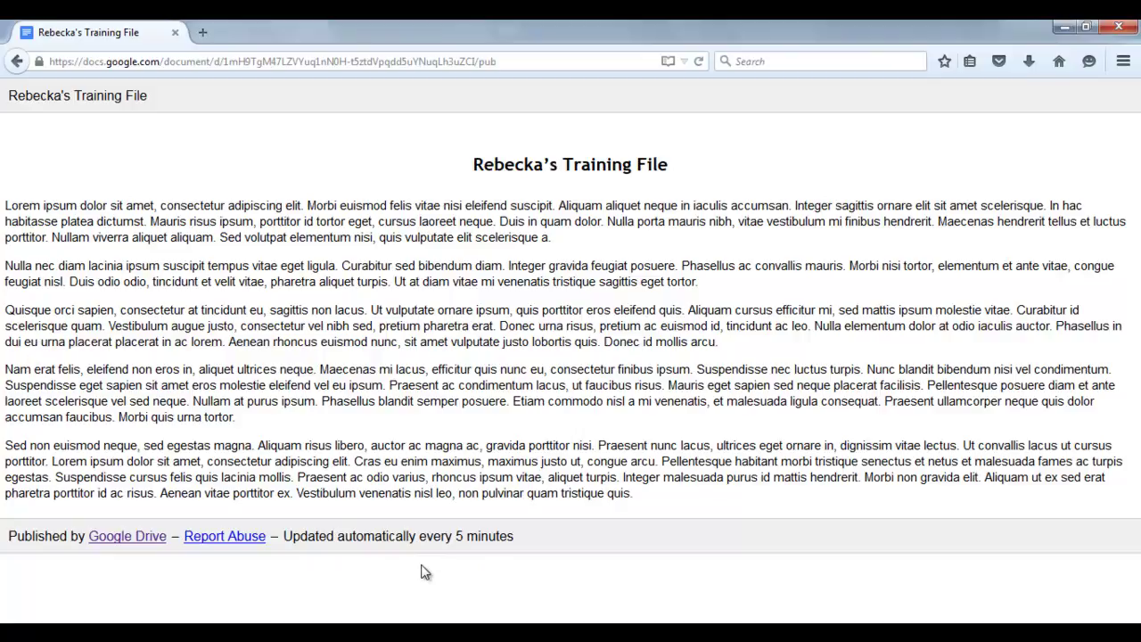
# Close the published page in Firefox, stop publishing the source document to the web in Google Docs, and dismiss the publishing dialog
pyautogui.click(1119, 26)
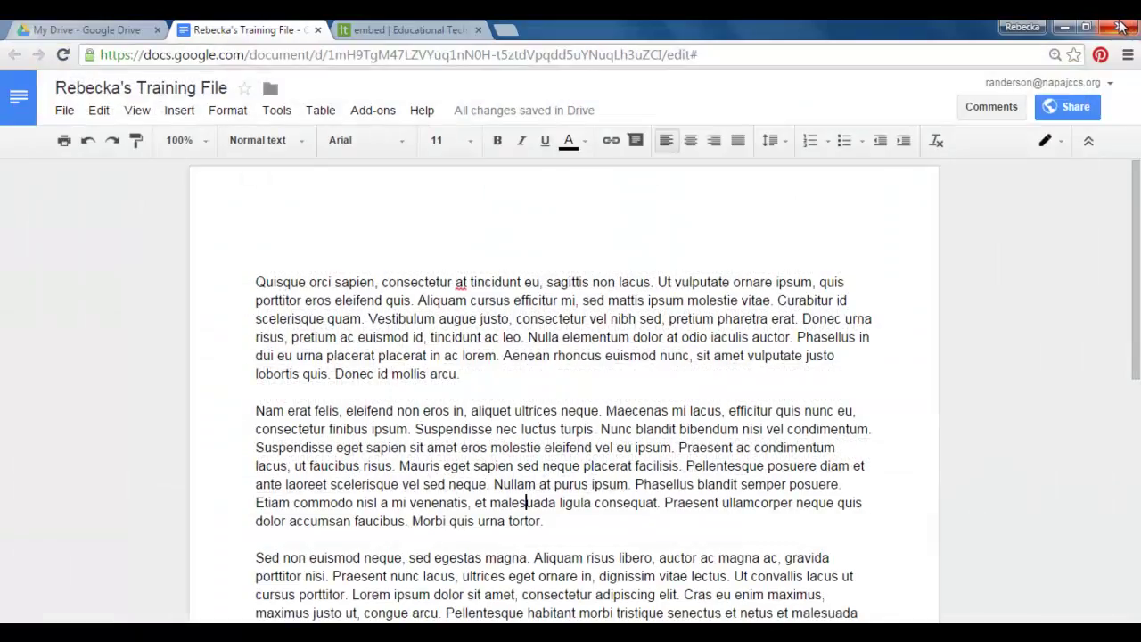
pyautogui.click(64, 111)
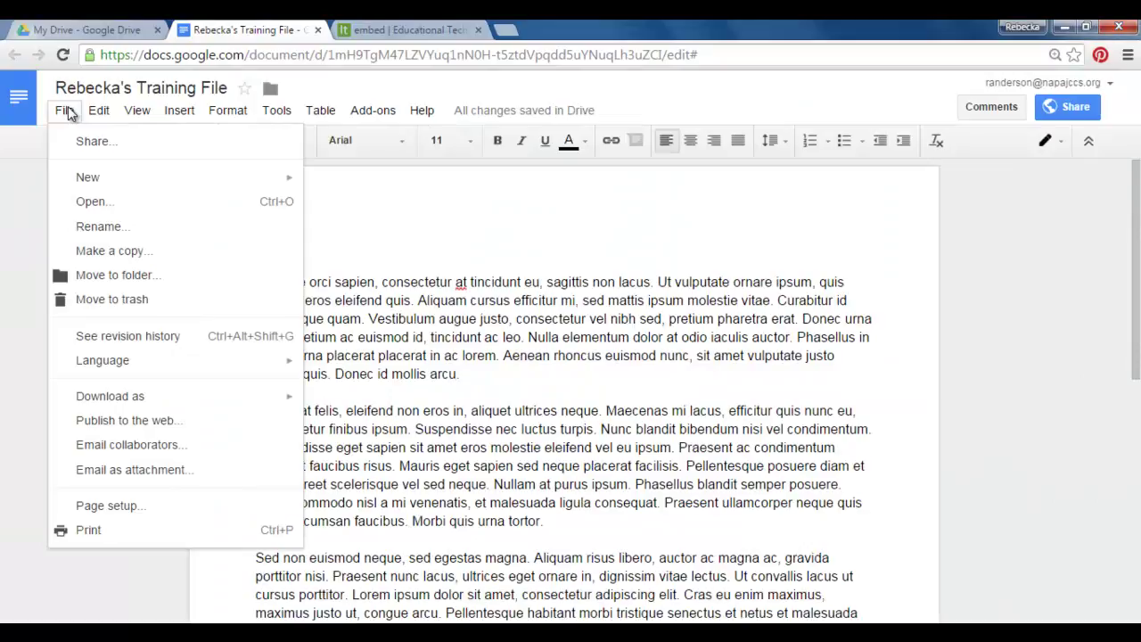
pyautogui.click(104, 421)
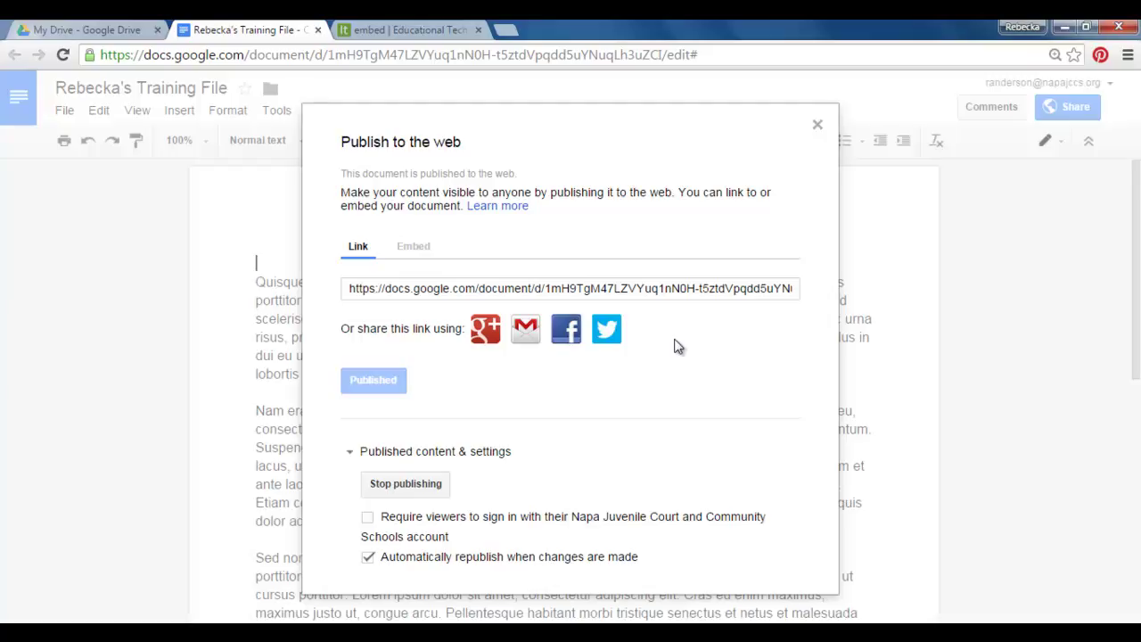
pyautogui.click(390, 492)
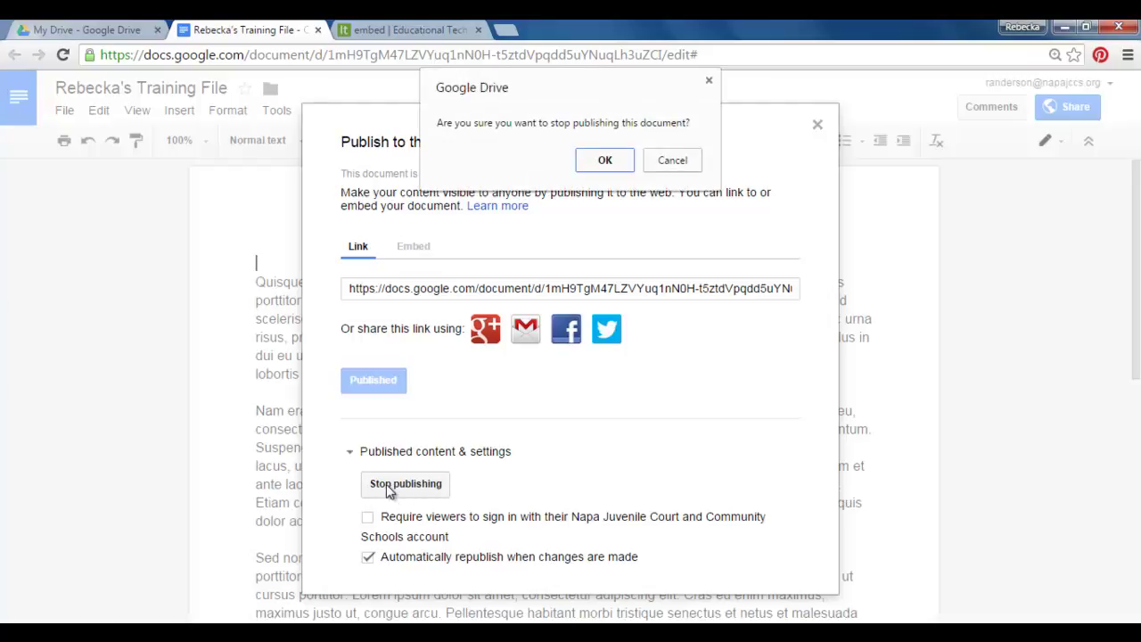
pyautogui.click(605, 161)
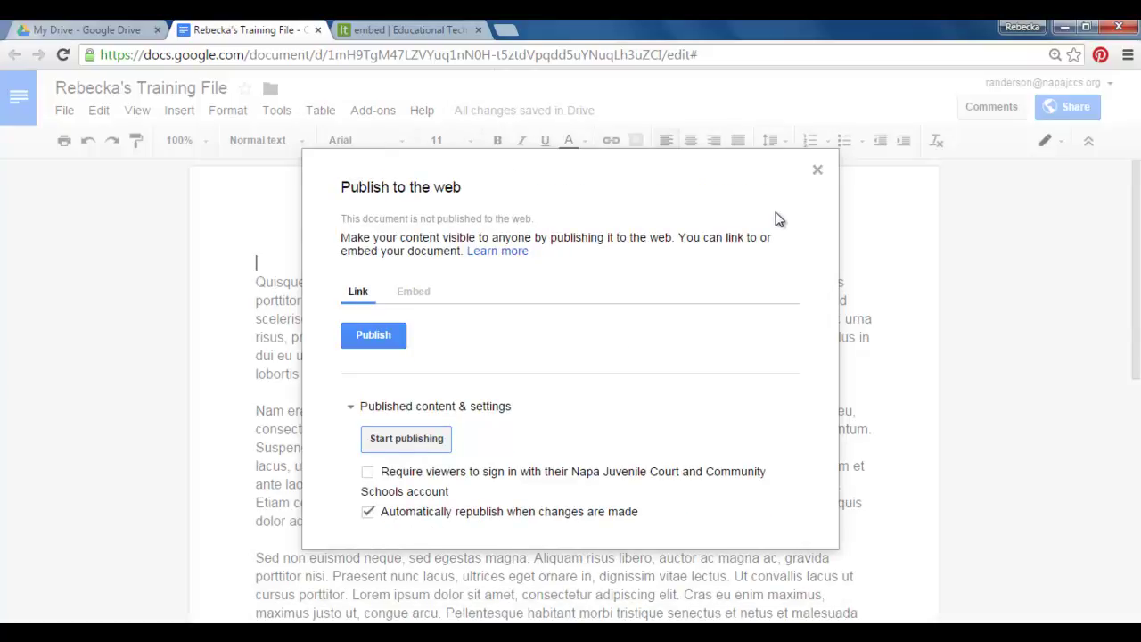
pyautogui.click(817, 170)
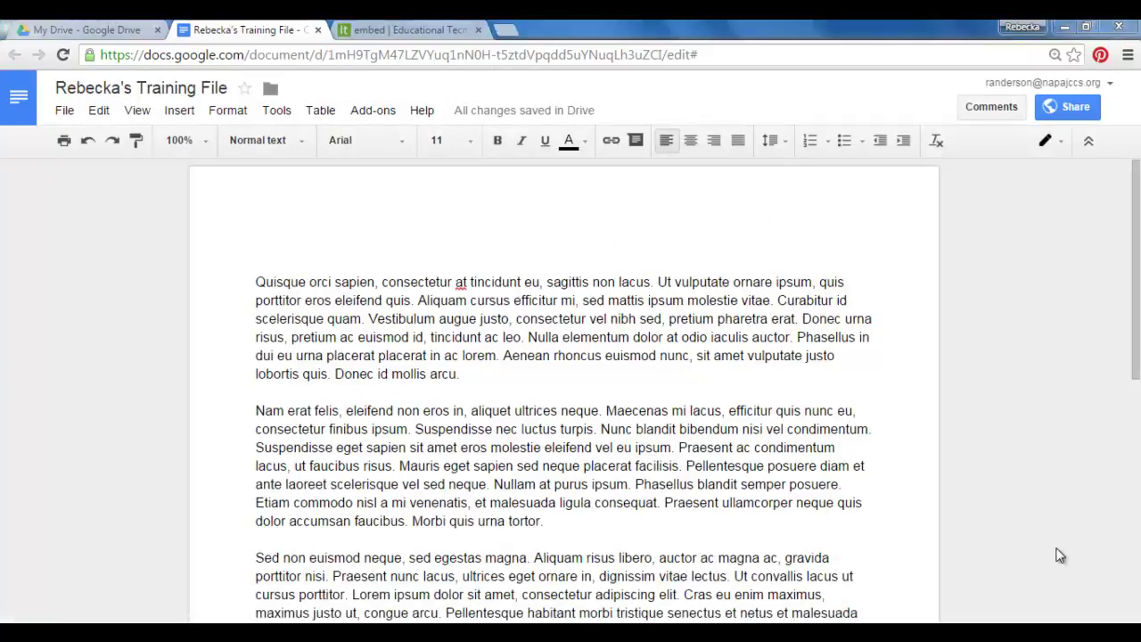